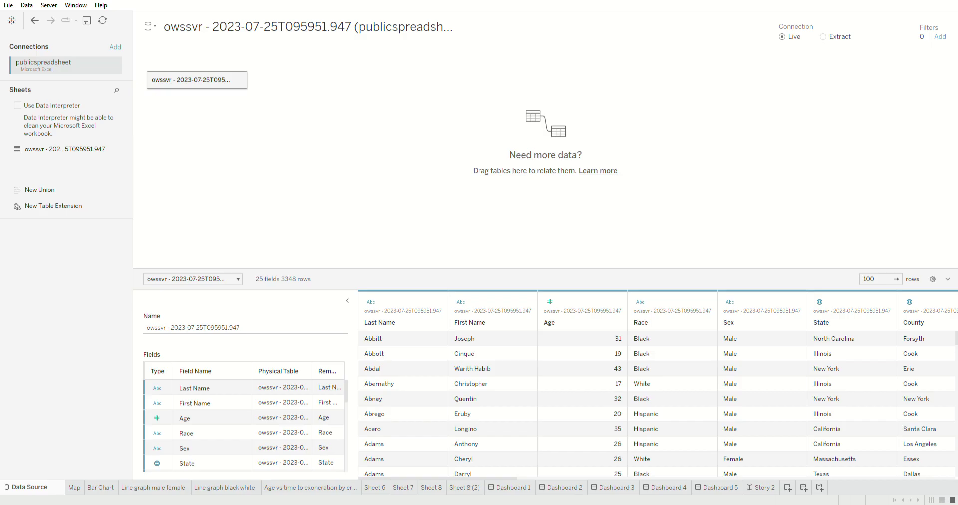
Open the Map worksheet and inspect the average crime-to-exoneration values of states in both the Black and White maps
click(74, 487)
mouse_move(630, 240)
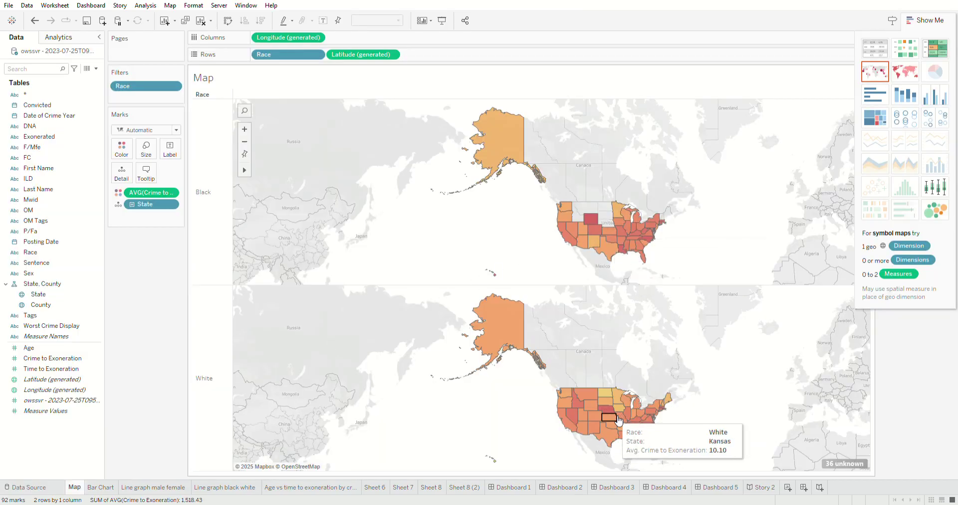
mouse_move(591, 431)
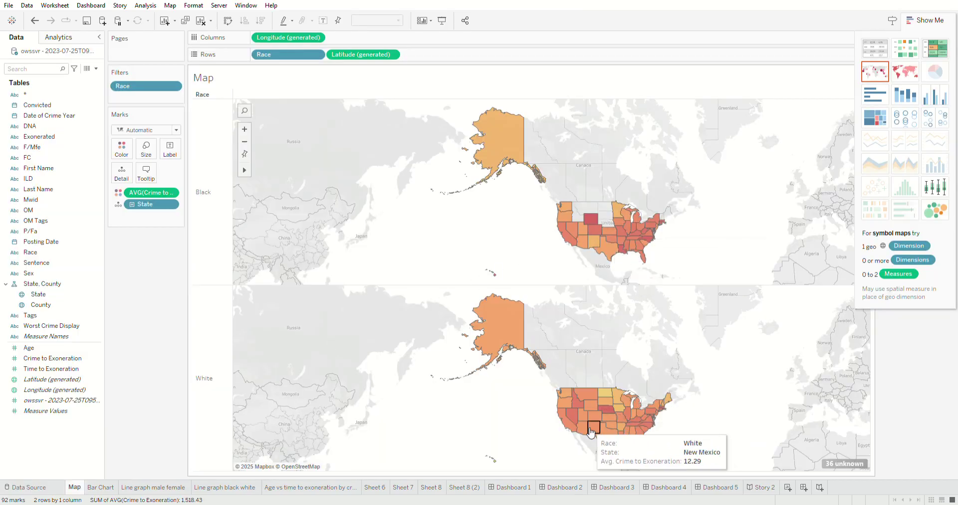
click(931, 23)
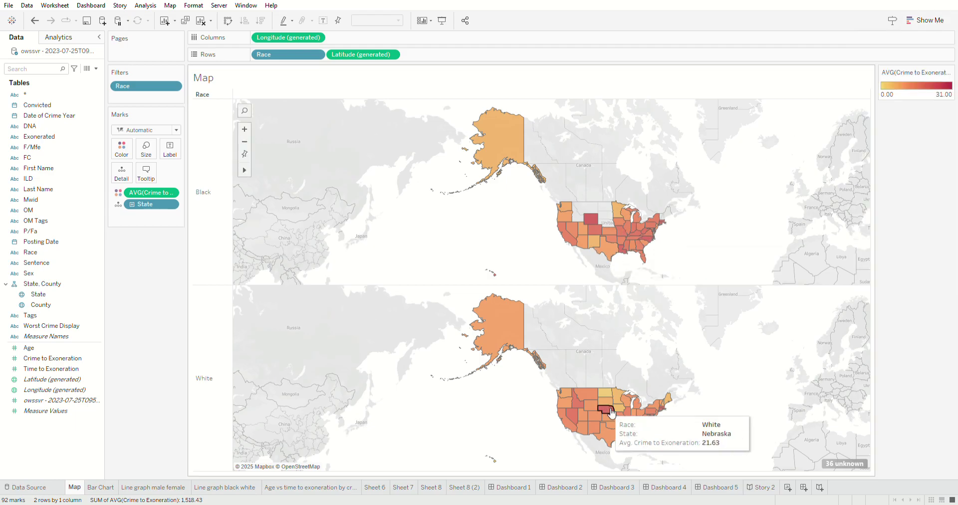
mouse_move(612, 437)
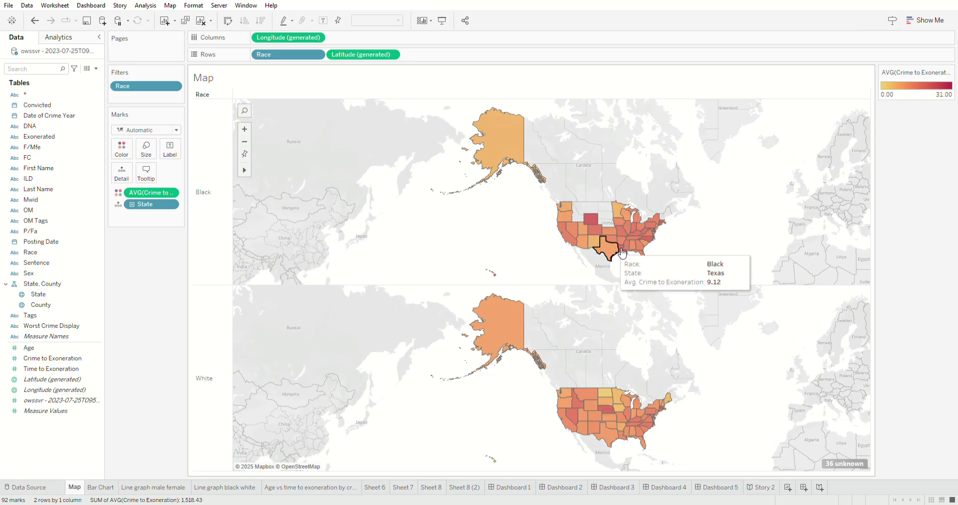
mouse_move(629, 408)
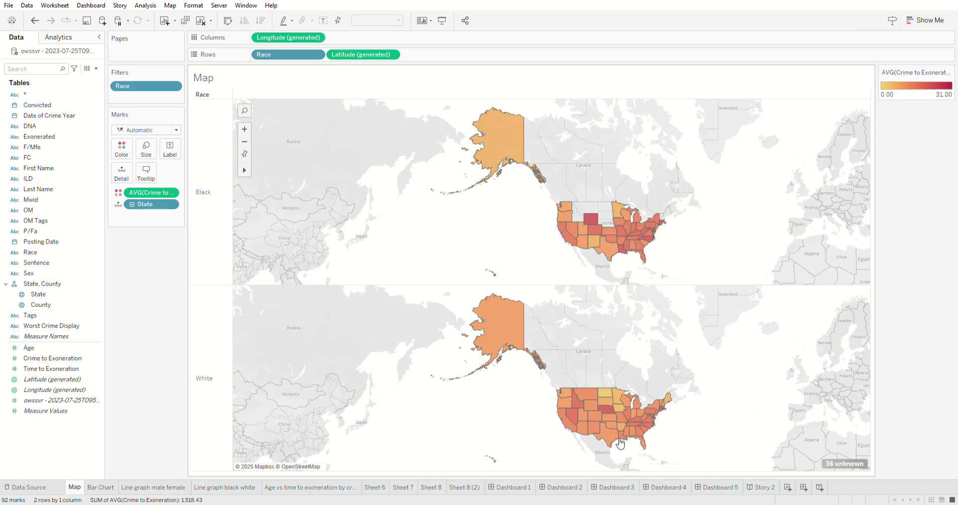
mouse_move(620, 245)
Remove the generated longitude and latitude fields from the Map worksheet's columns and rows
click(72, 224)
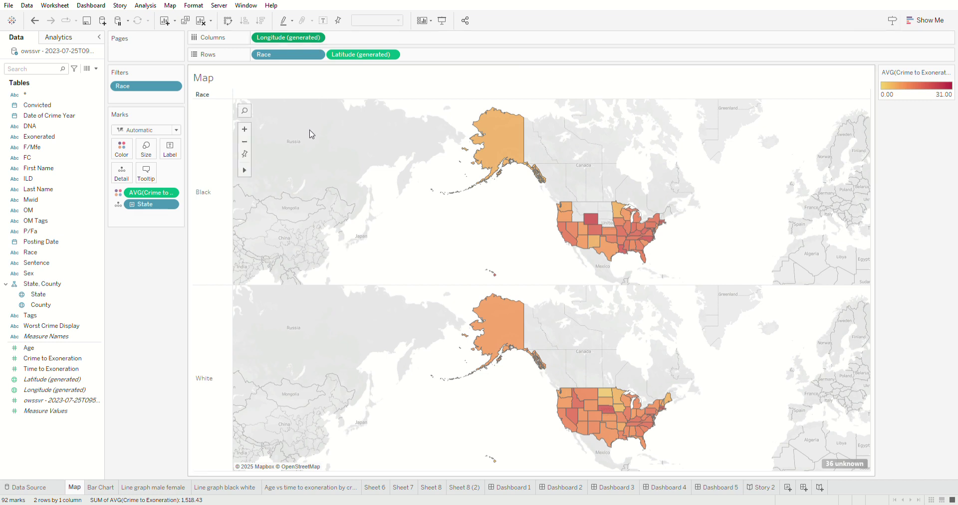
key(Delete)
key(Delete)
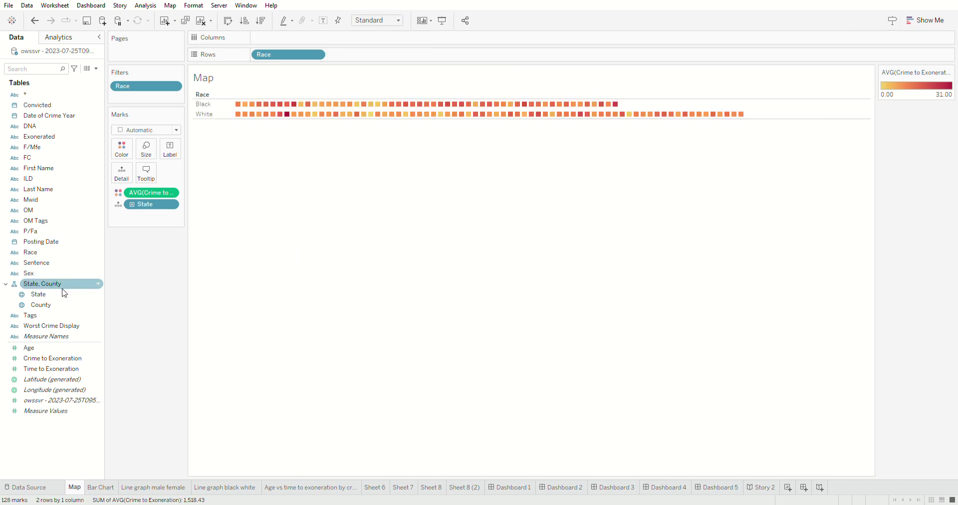
Check the source data, add State to the Map worksheet's columns, and convert the view to a map
click(34, 486)
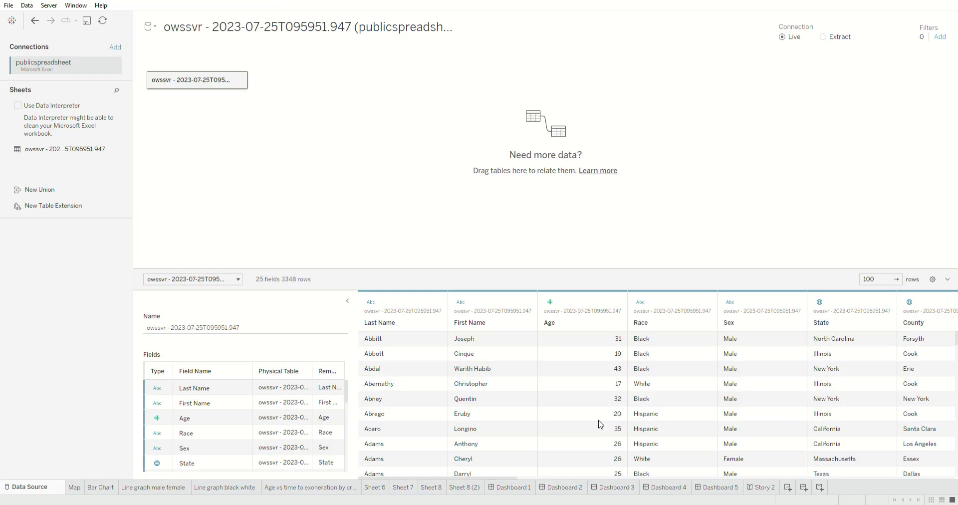
click(75, 486)
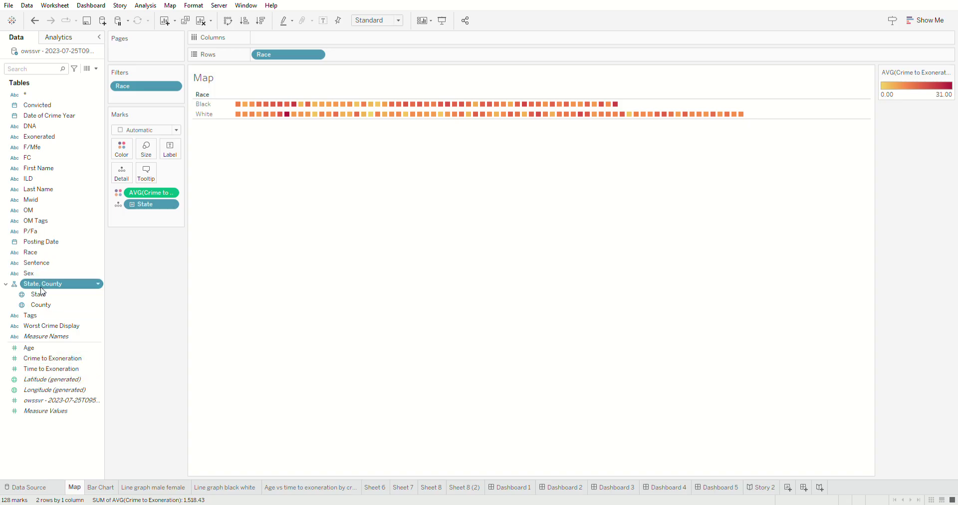
drag(43, 294, 336, 40)
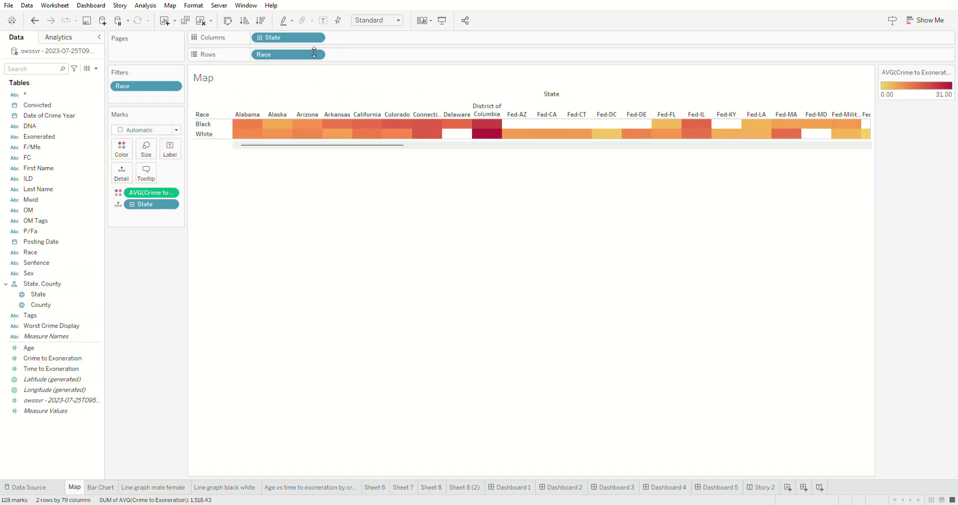
click(925, 20)
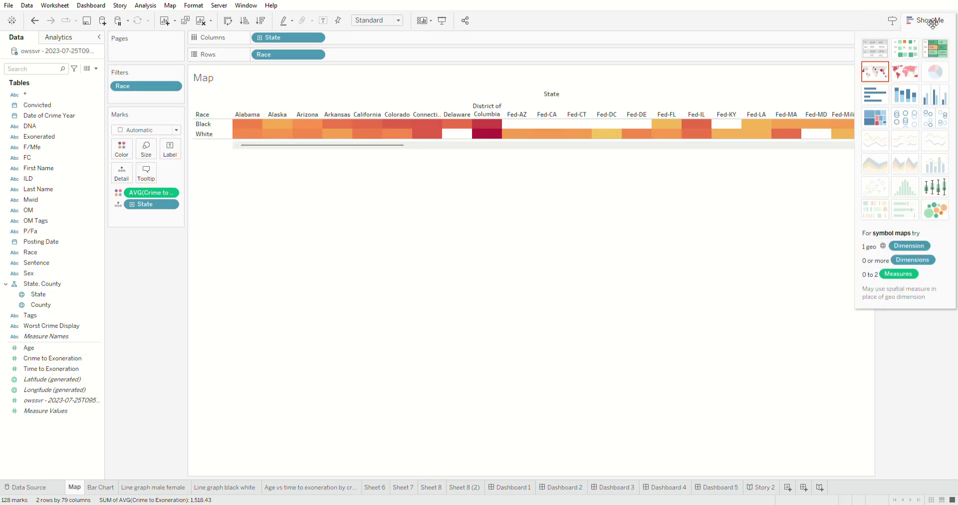
click(874, 72)
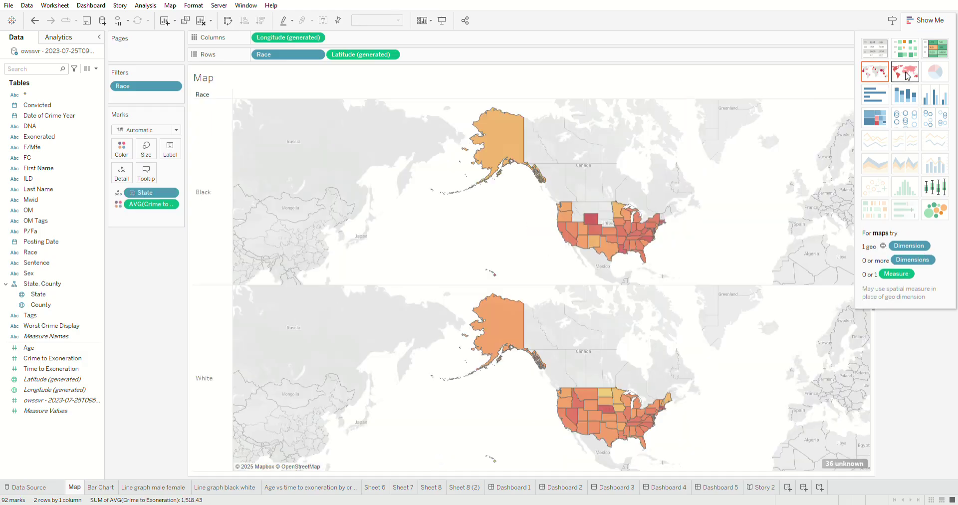
Try to break the race-split map down by county by adding County to the rows and reapplying the map chart type
drag(41, 304, 474, 56)
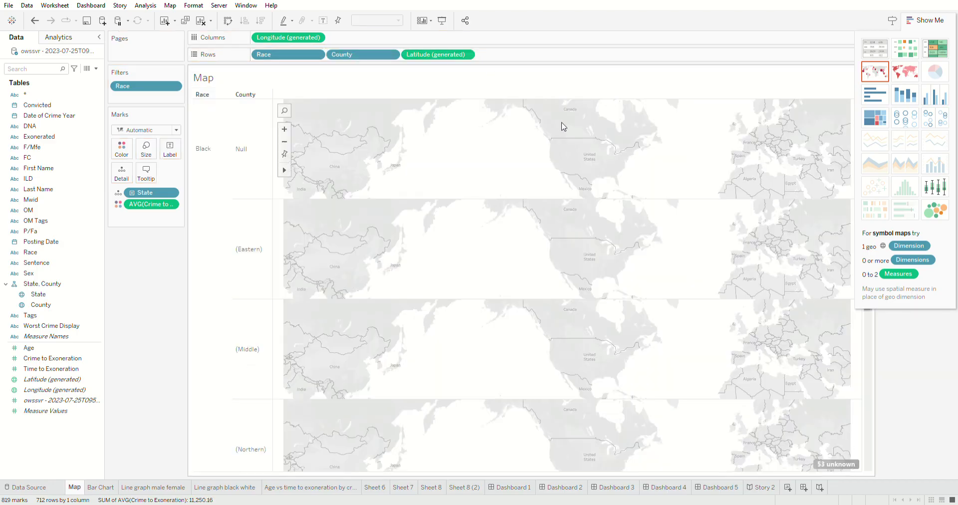
click(901, 79)
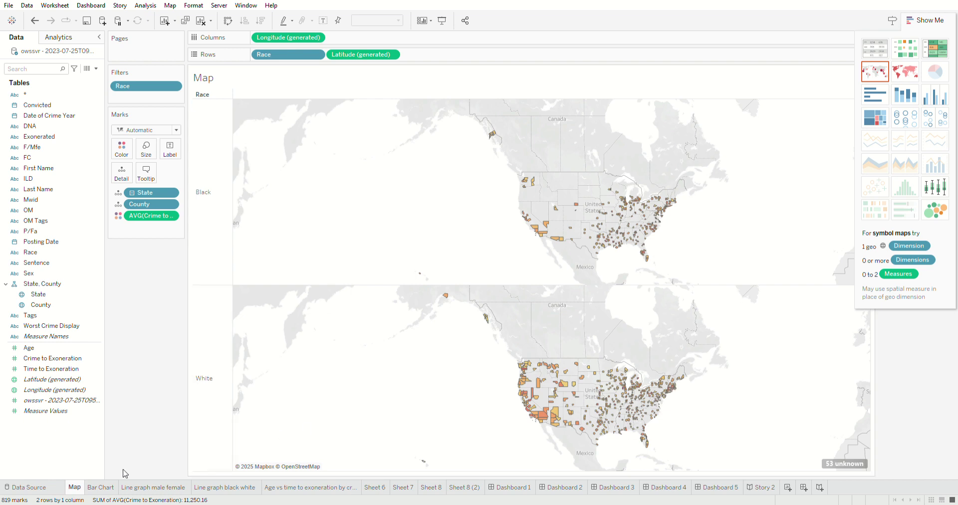
click(101, 487)
click(74, 486)
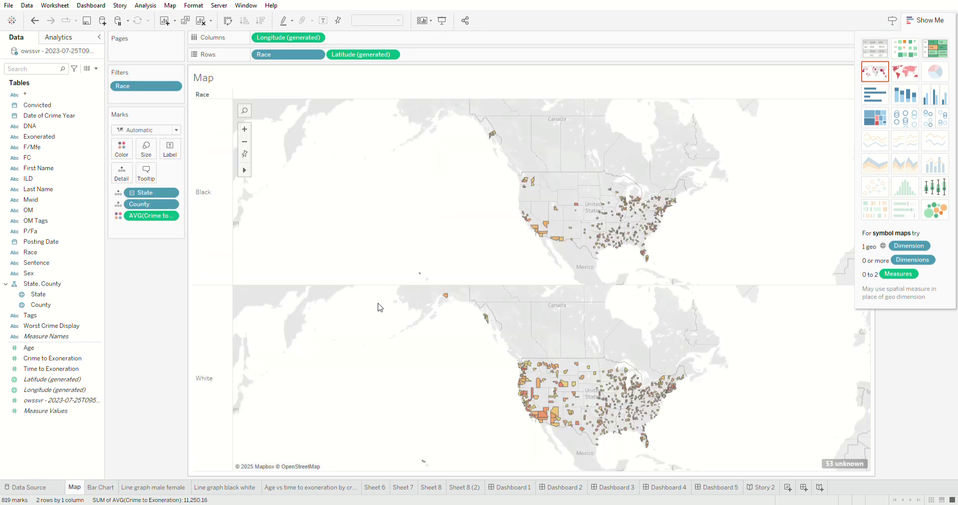
key(ctrl+z)
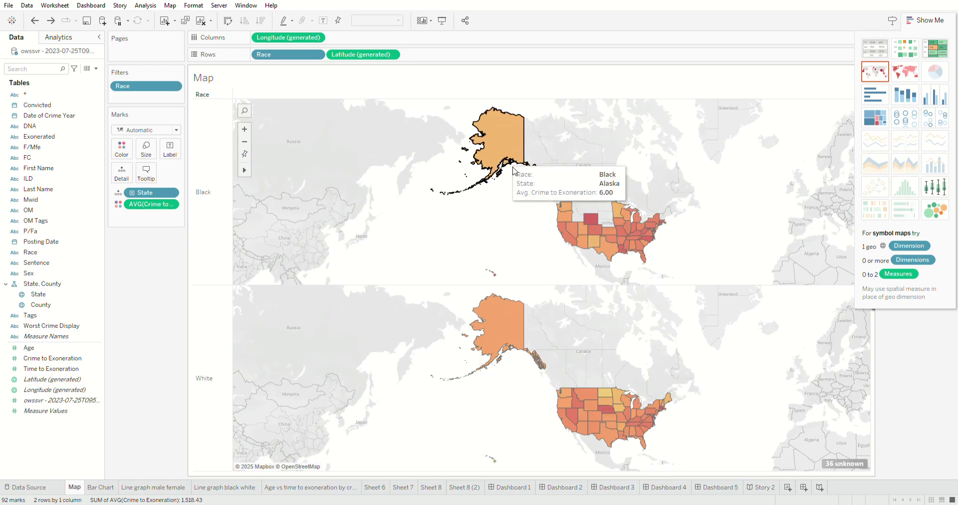
Remove the Race split from the Map worksheet's rows, leaving one map coloured by average crime to exoneration
click(925, 21)
click(74, 180)
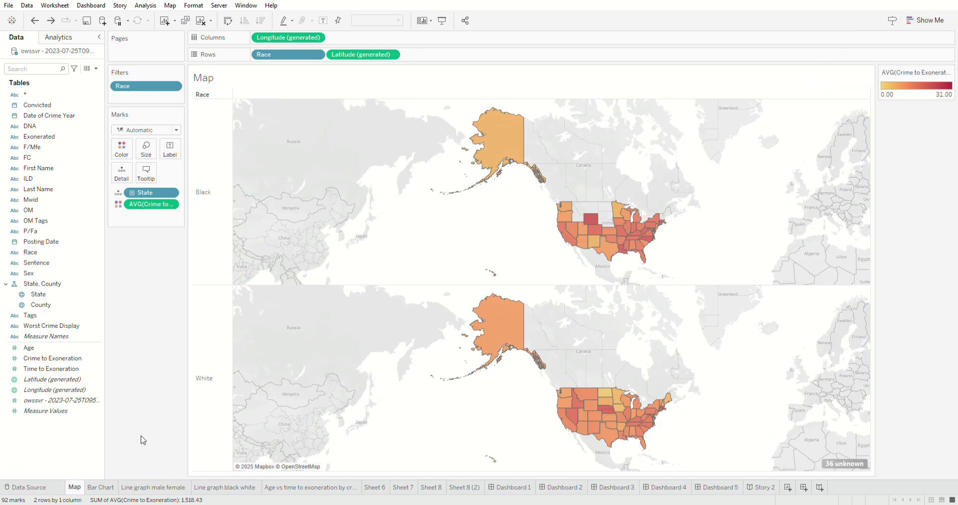
click(101, 488)
click(75, 488)
key(ctrl+z)
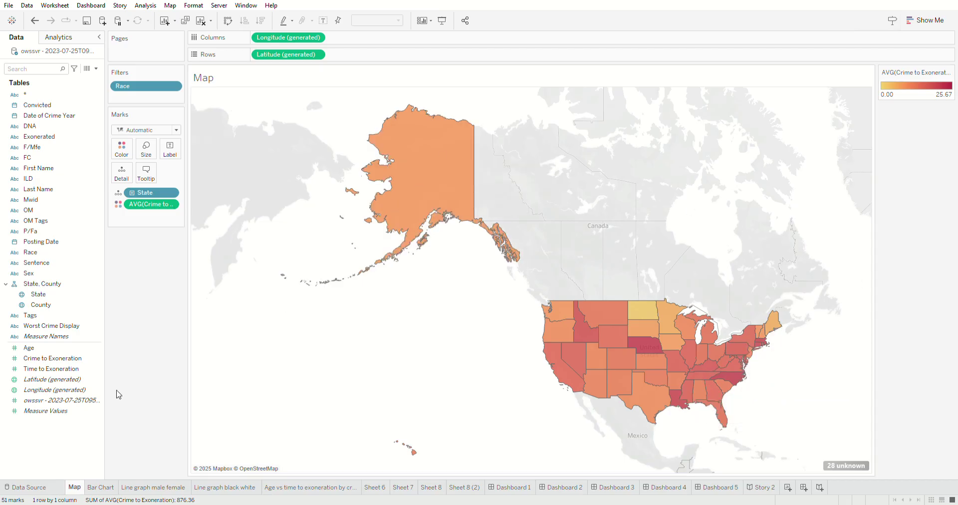
Open the Bar Chart worksheet and try the chart without Race in its columns
click(100, 487)
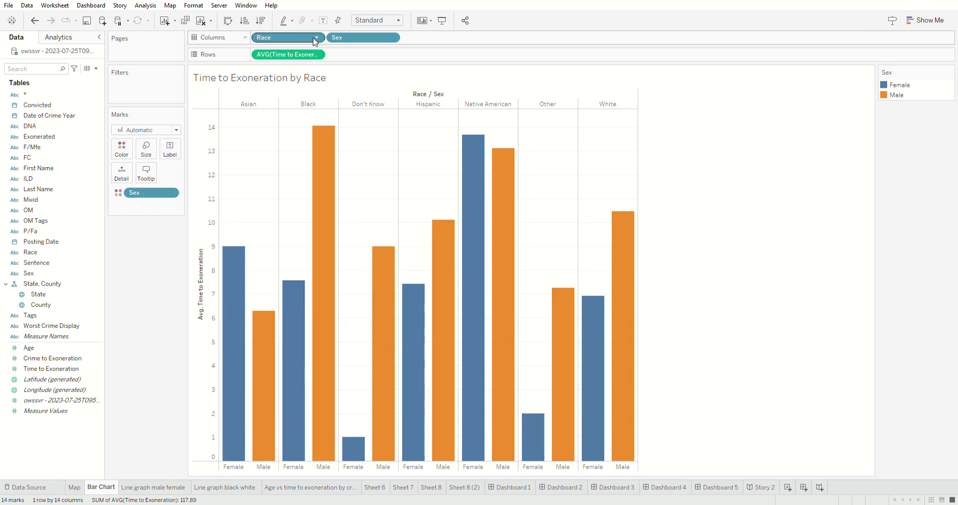
drag(314, 234, 314, 234)
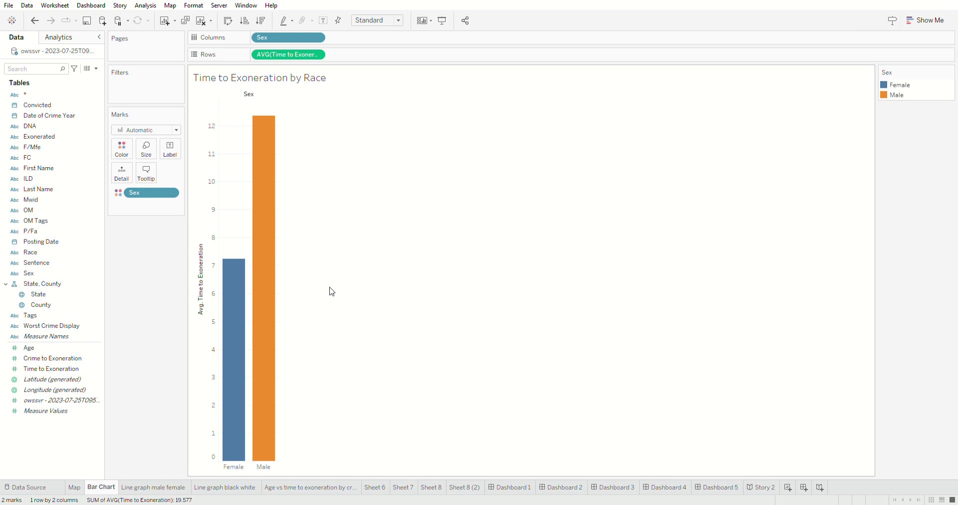
key(ctrl+z)
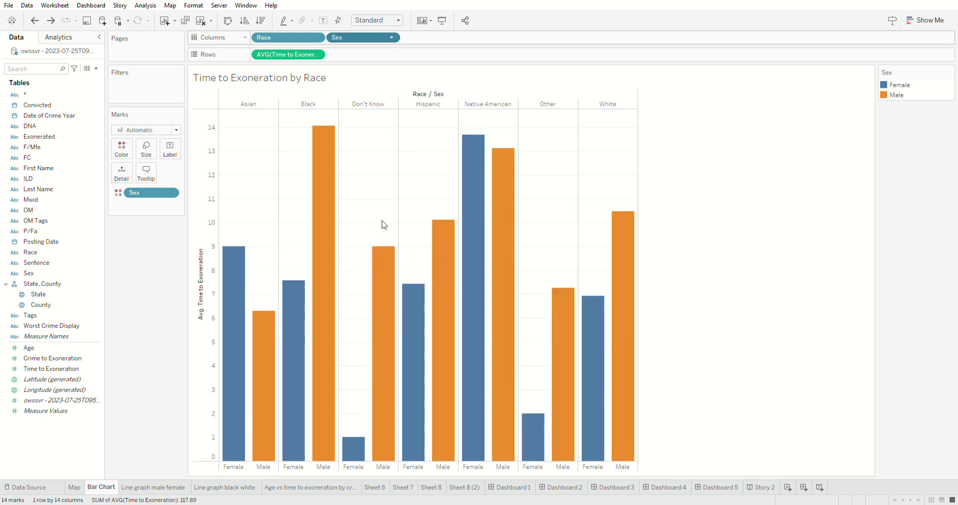
Compare the bar chart without Sex in its columns and colour, and restore the side-by-side split by sex
key(ctrl+z)
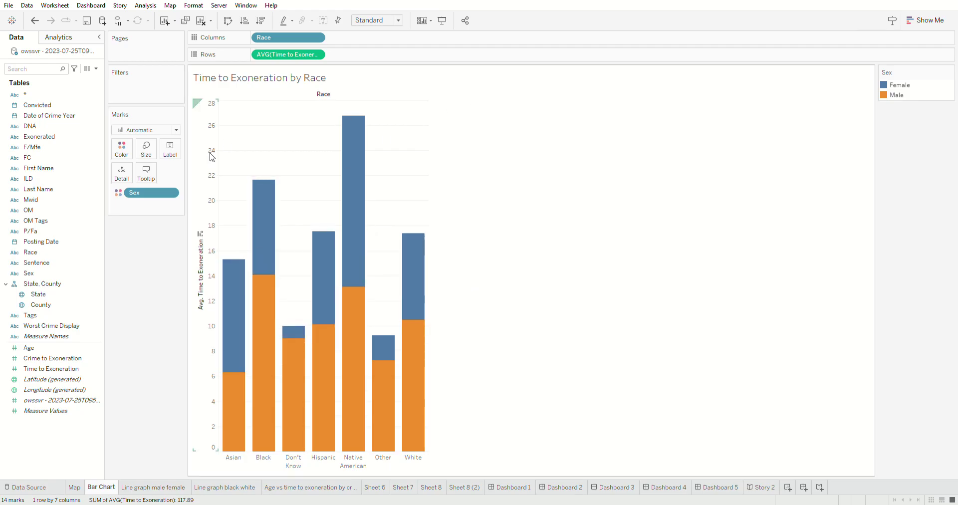
key(ctrl+y)
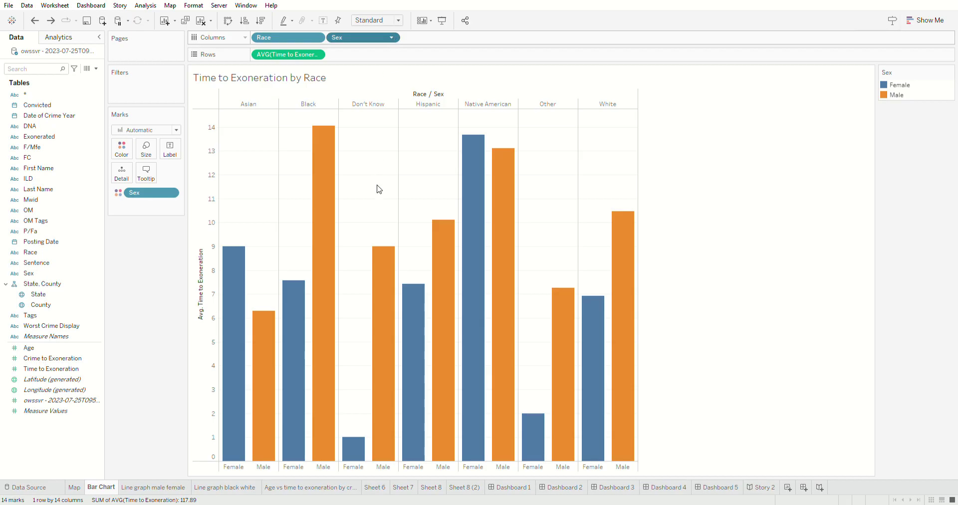
key(ctrl+z)
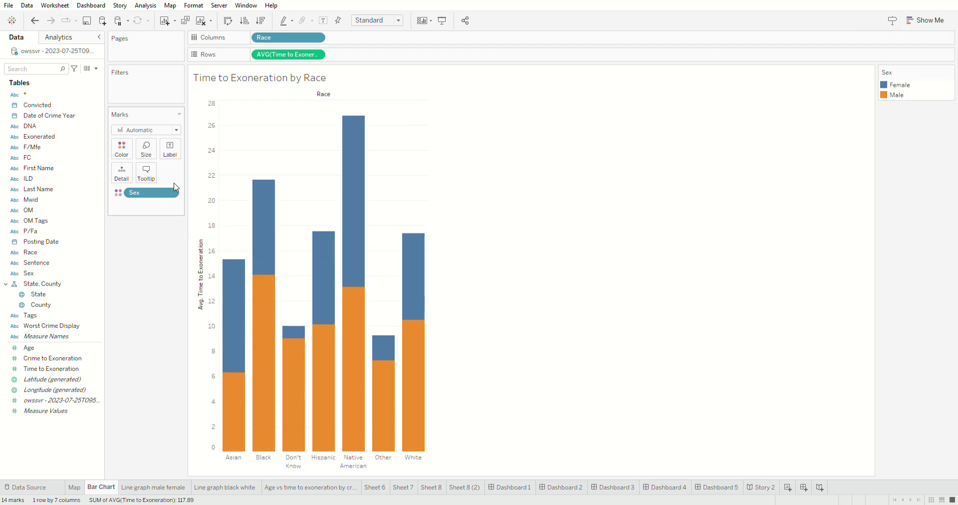
key(ctrl+z)
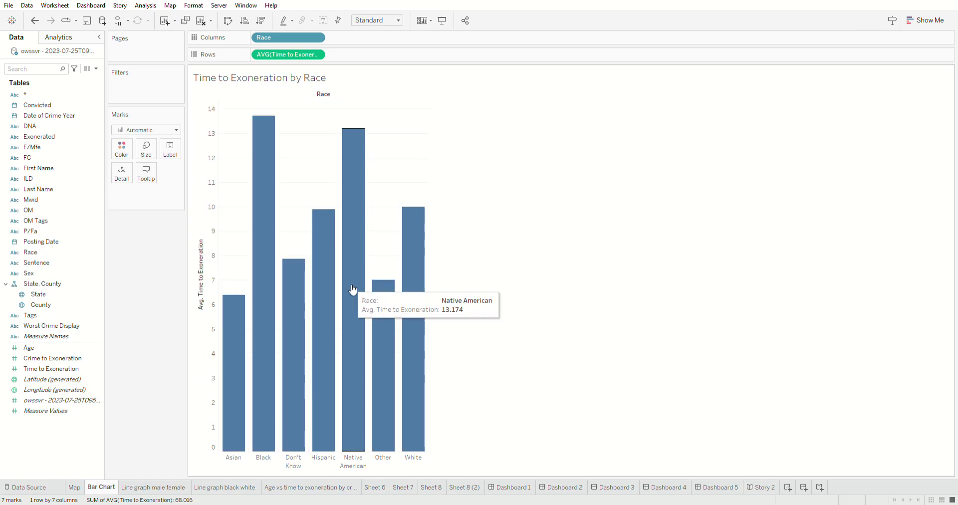
key(ctrl+y)
key(ctrl+y)
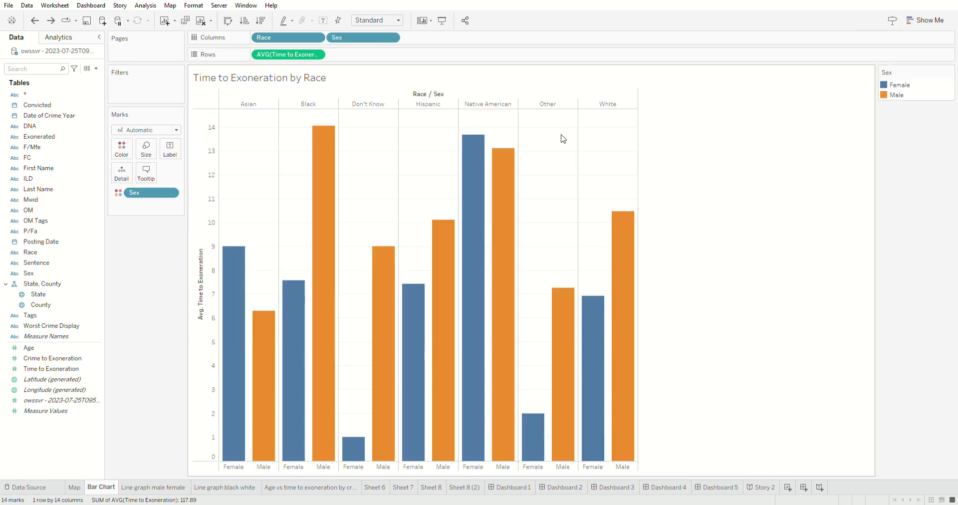
Review the two line graph worksheets, the age versus time to exoneration worksheet, and Sheet 6 through Sheet 8 (2)
click(162, 483)
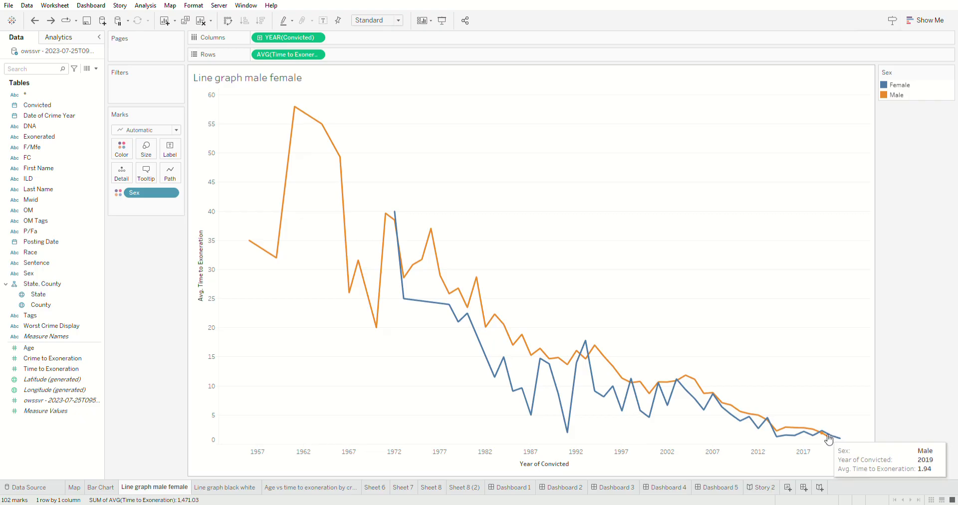
click(222, 487)
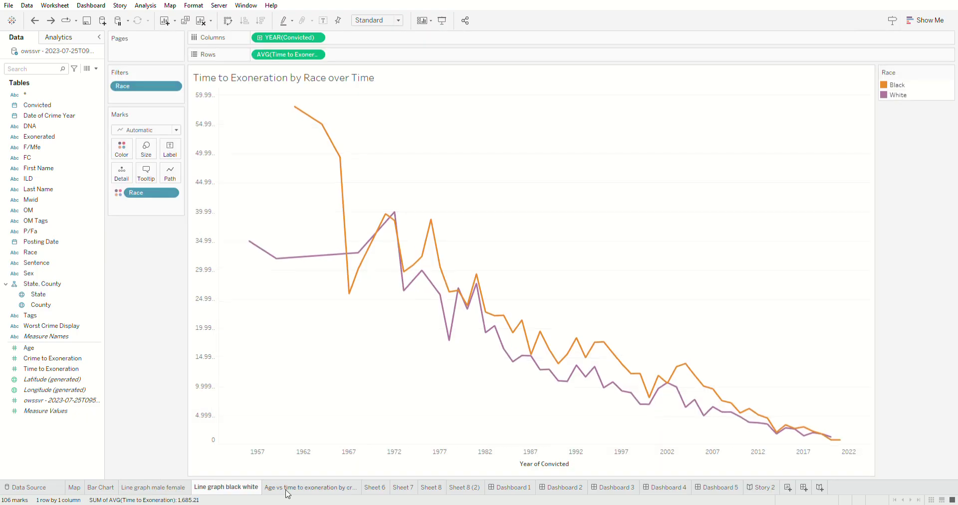
click(297, 488)
click(372, 488)
click(402, 487)
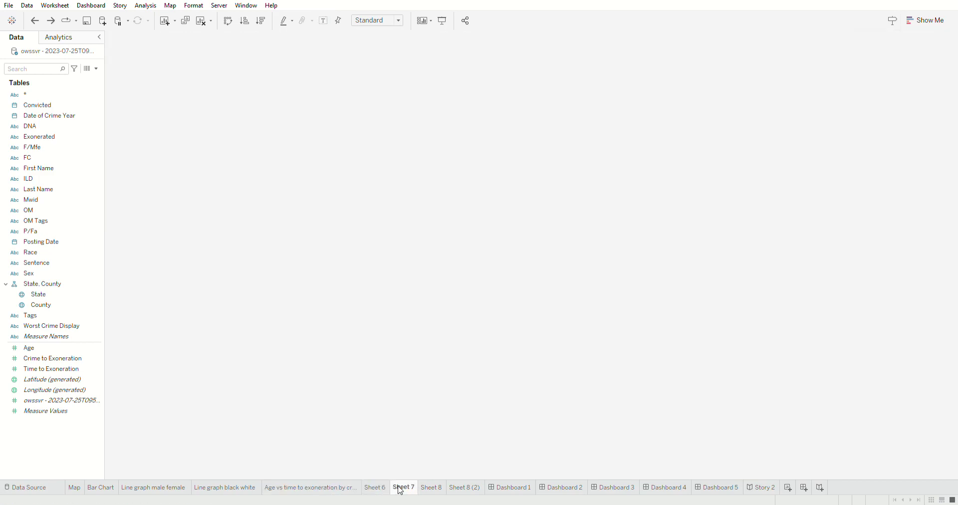
click(431, 488)
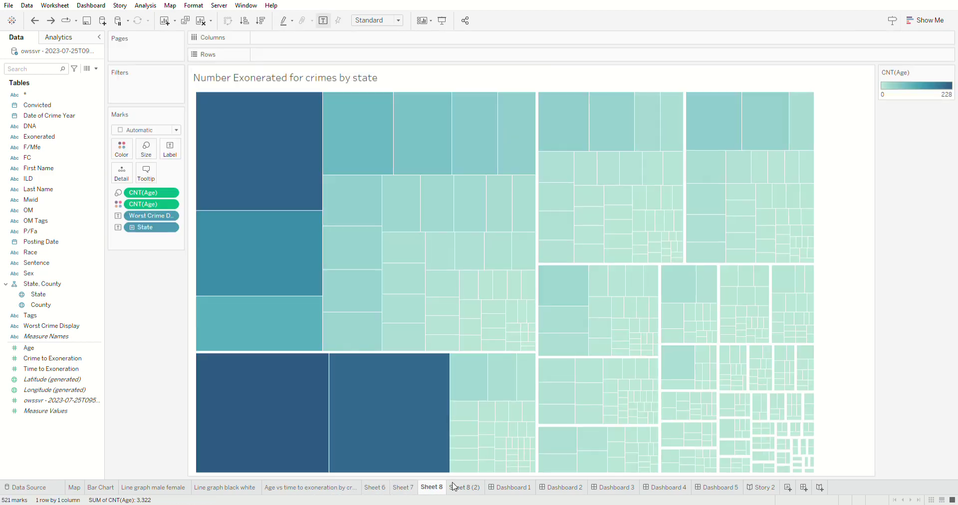
click(461, 488)
click(432, 487)
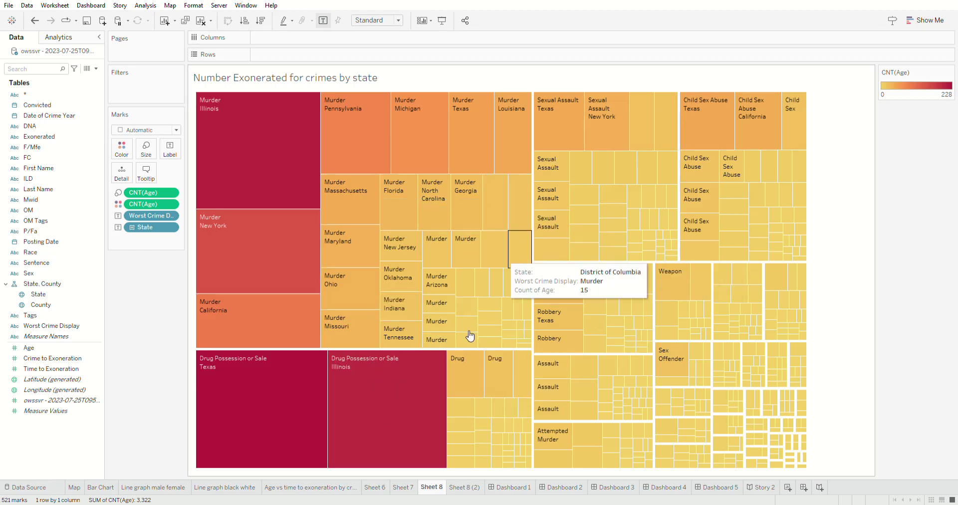
click(464, 488)
View Dashboard 1 and Dashboard 2, and return to the data source
click(509, 489)
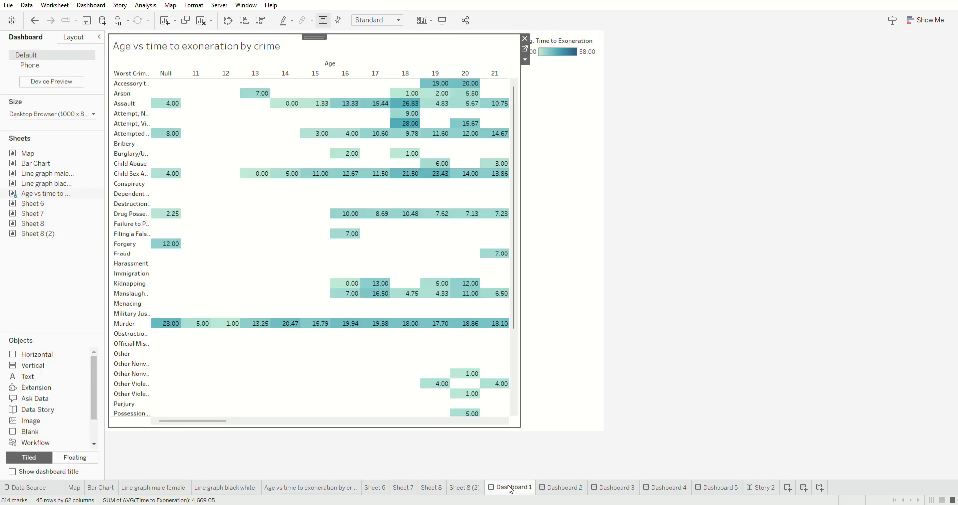
click(565, 489)
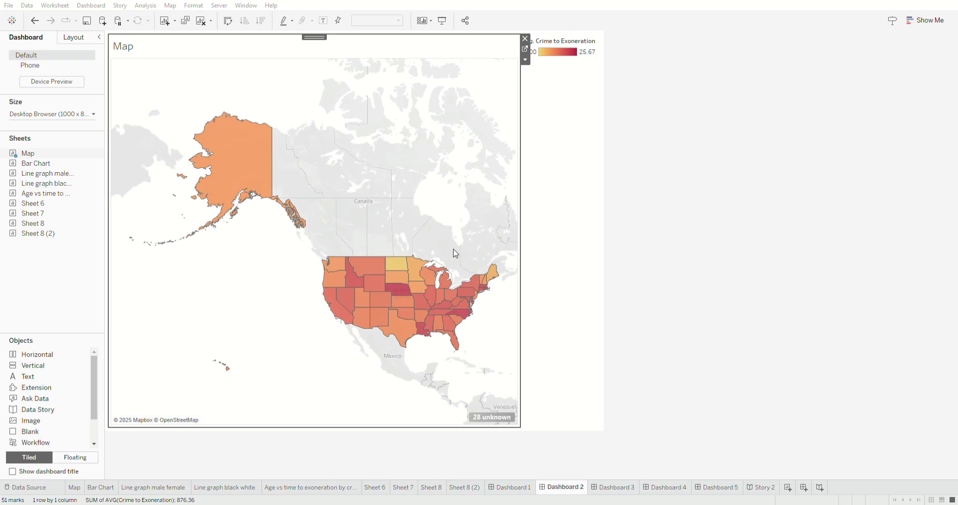
click(40, 488)
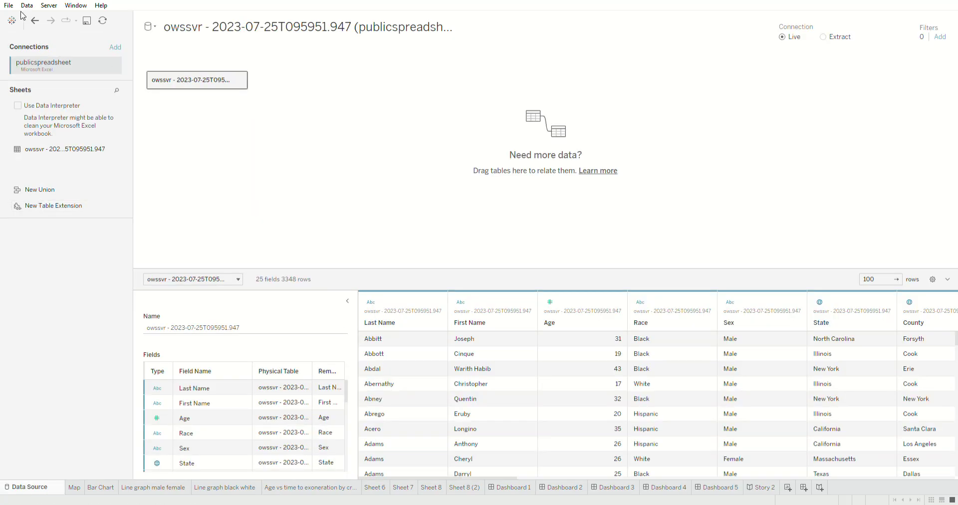